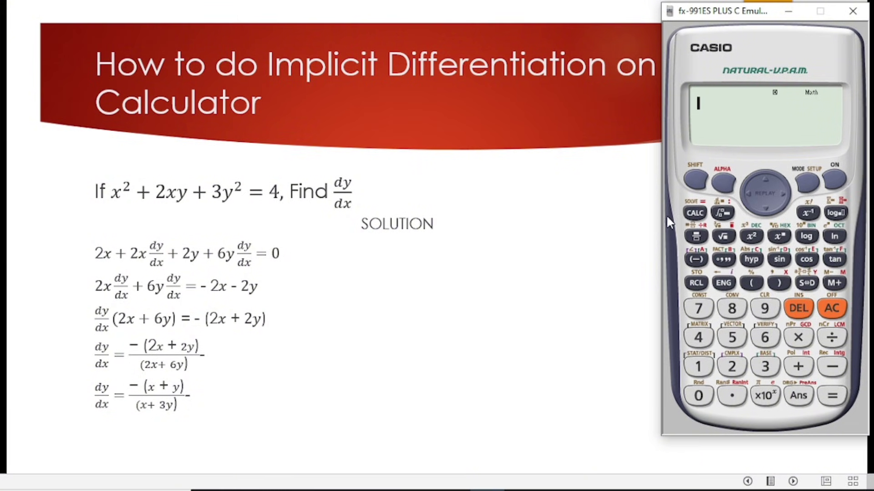
Glance back at the worked solution, then settle on the 'Steps for the Calculator' slide
click(435, 276)
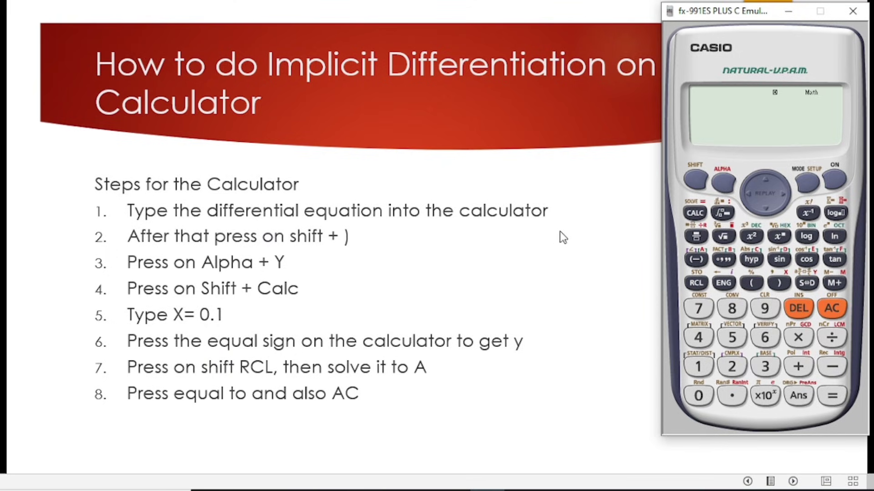
click(598, 247)
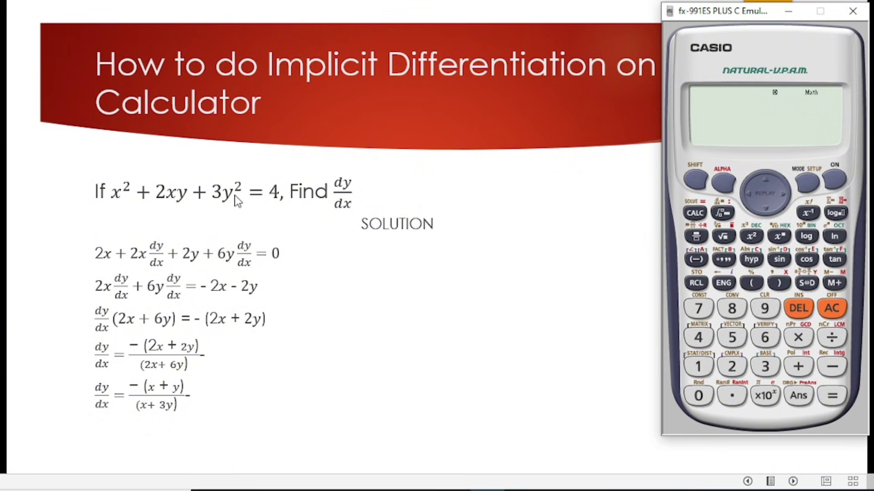
click(280, 214)
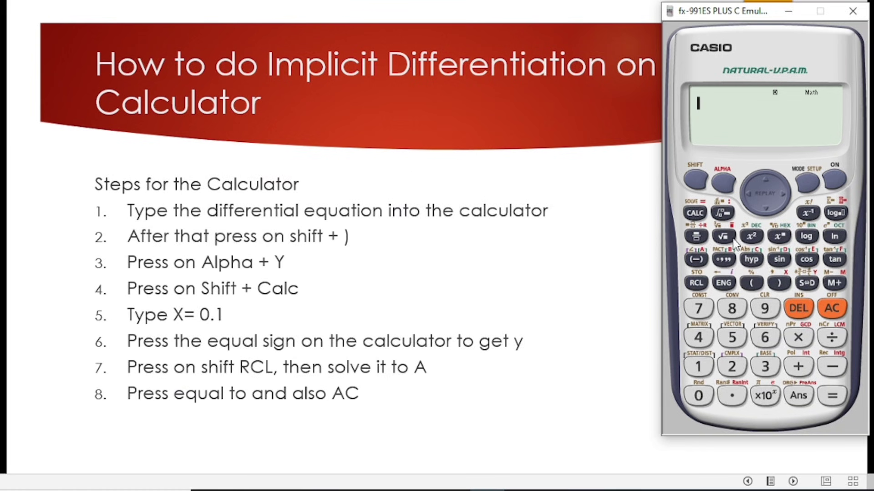
Key in the first terms X²+2XY of the equation
click(695, 181)
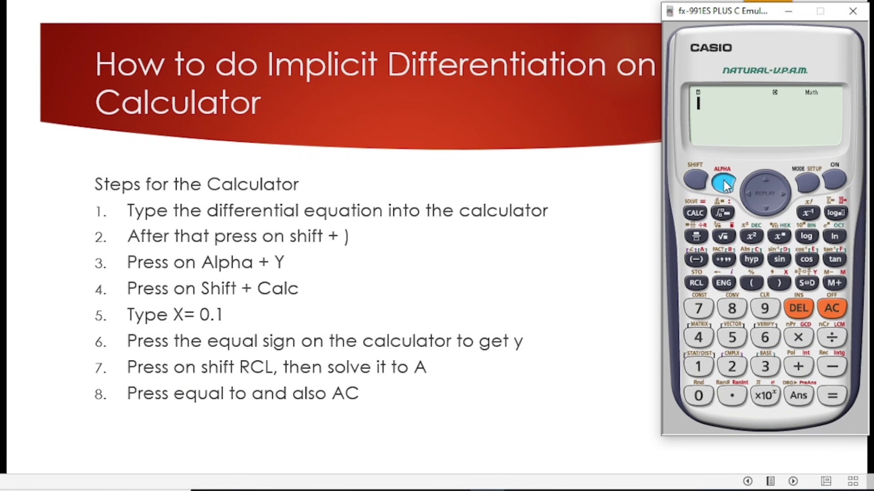
click(781, 285)
click(752, 236)
click(794, 366)
click(731, 367)
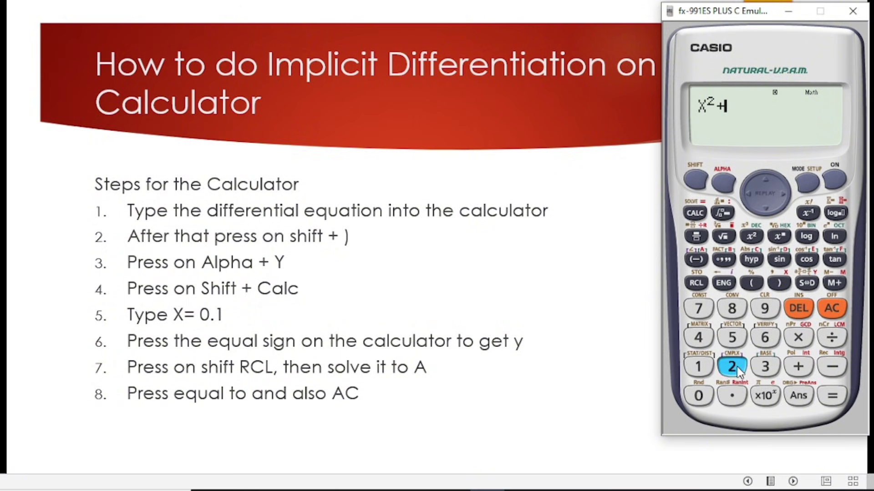
click(718, 183)
click(780, 283)
click(723, 183)
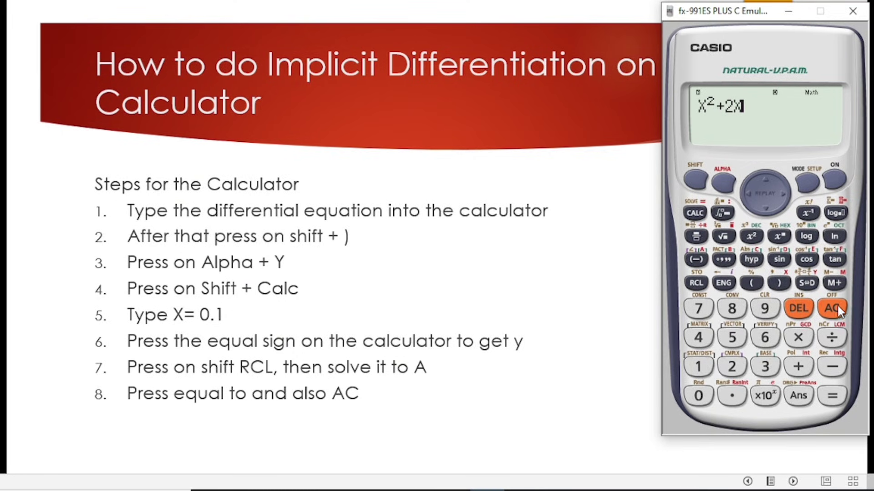
click(815, 282)
Complete the equation with +3Y²=4, then revisit the solution slide and return to the steps
click(798, 366)
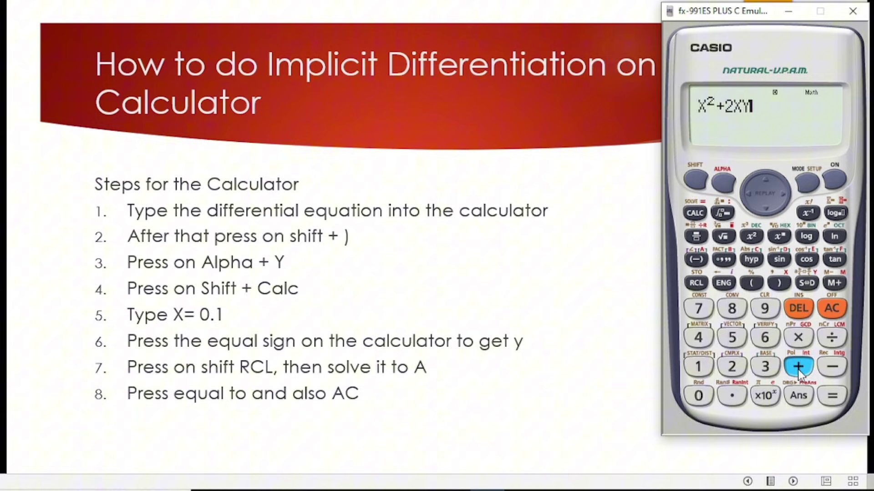
click(765, 366)
click(724, 185)
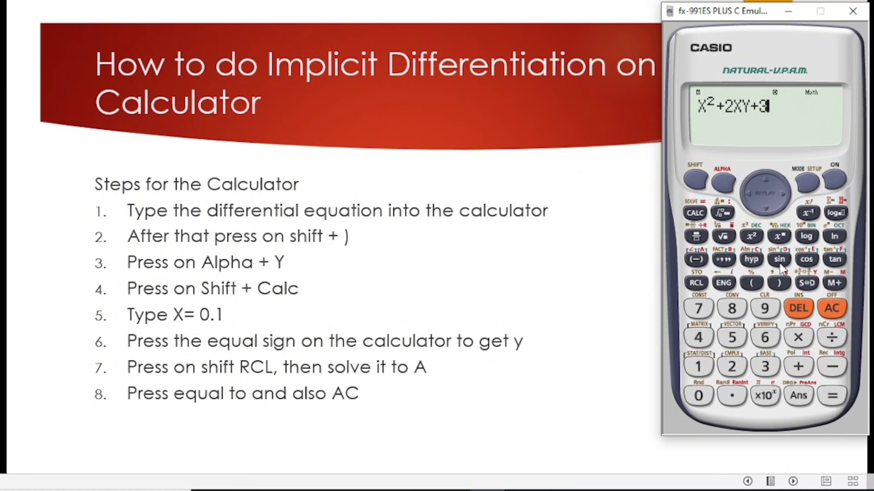
click(807, 283)
click(752, 237)
click(730, 190)
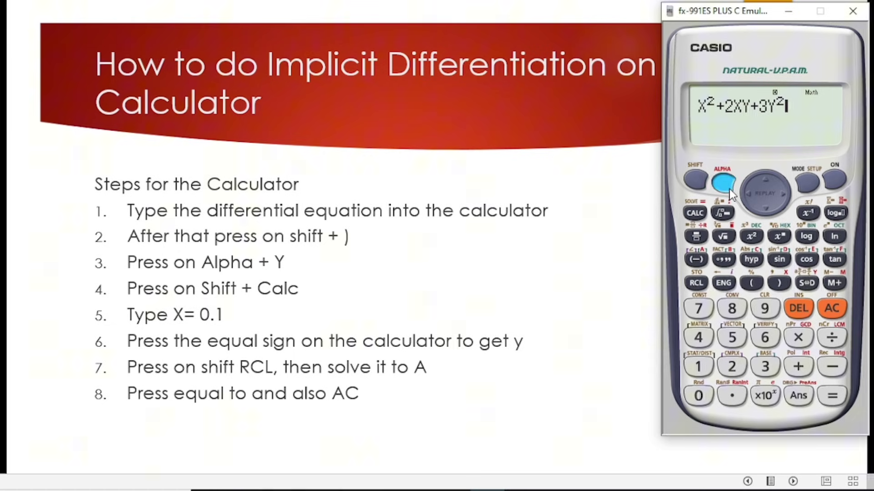
click(695, 212)
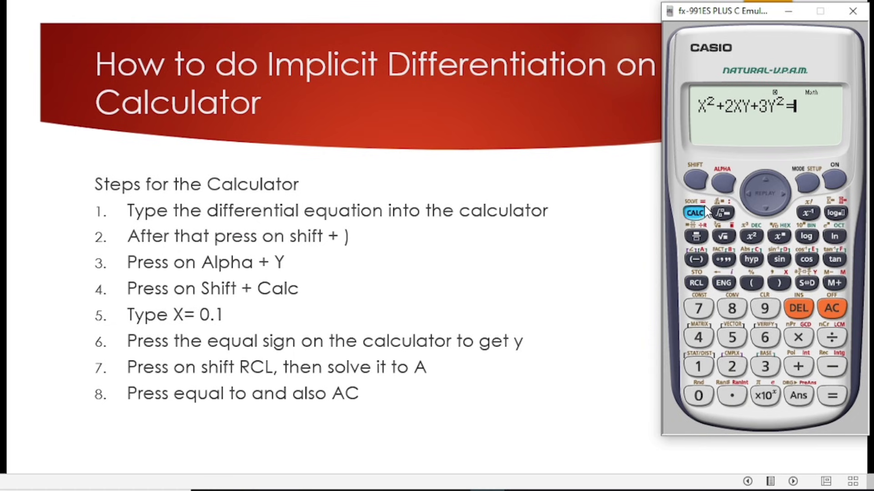
click(699, 336)
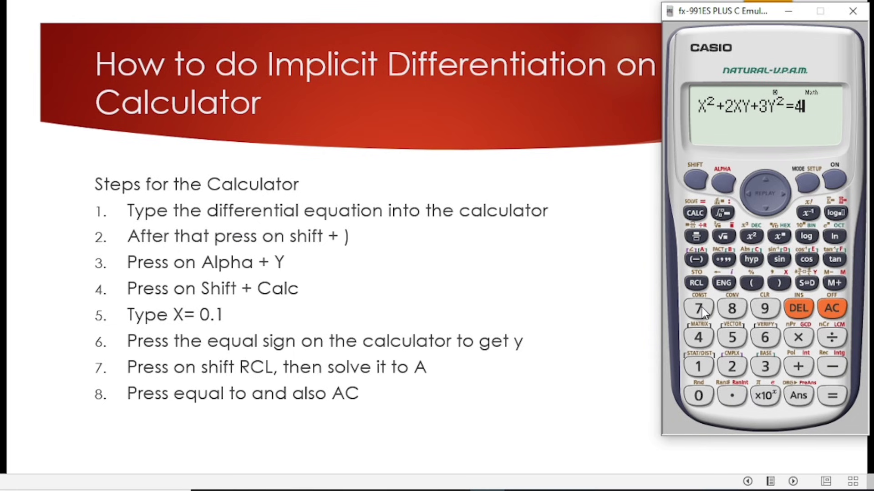
click(560, 313)
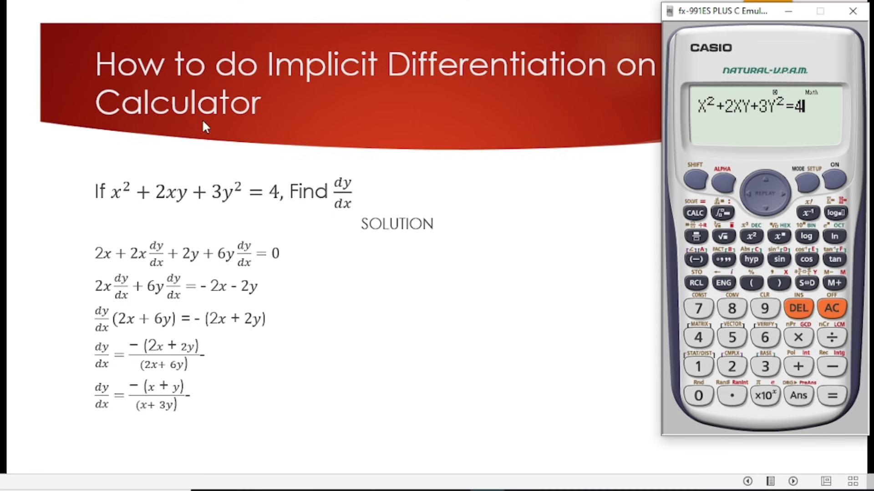
click(392, 246)
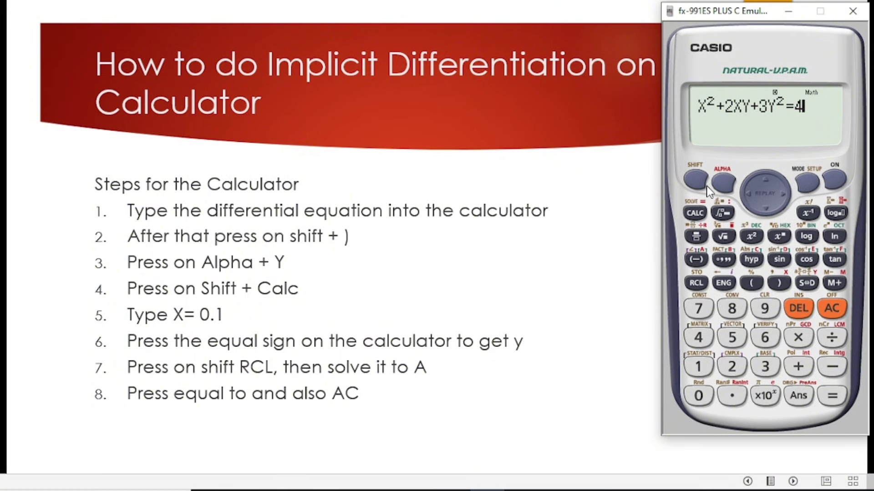
Append ',Y' to the equation and launch SOLVE, which prompts for X
click(695, 182)
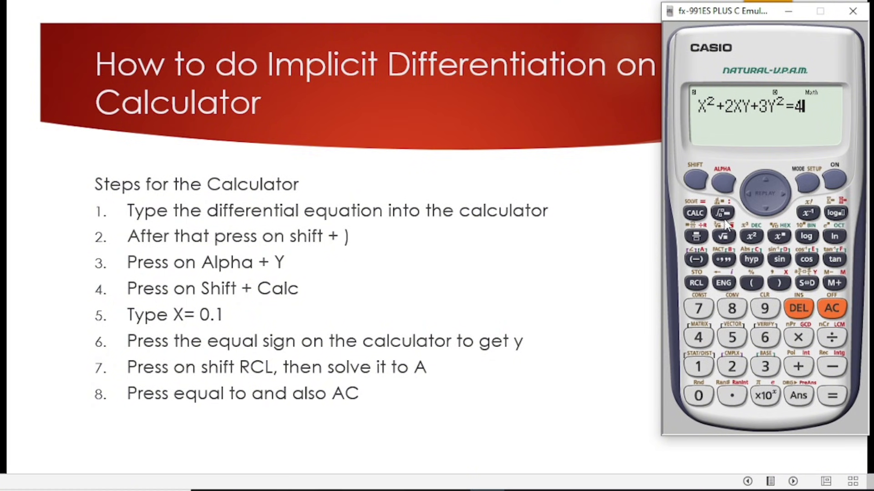
click(784, 283)
click(810, 284)
click(697, 179)
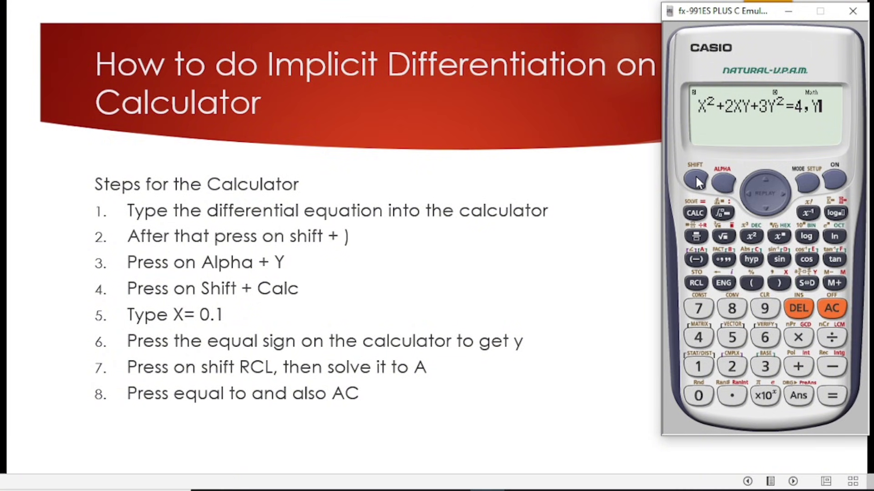
click(694, 213)
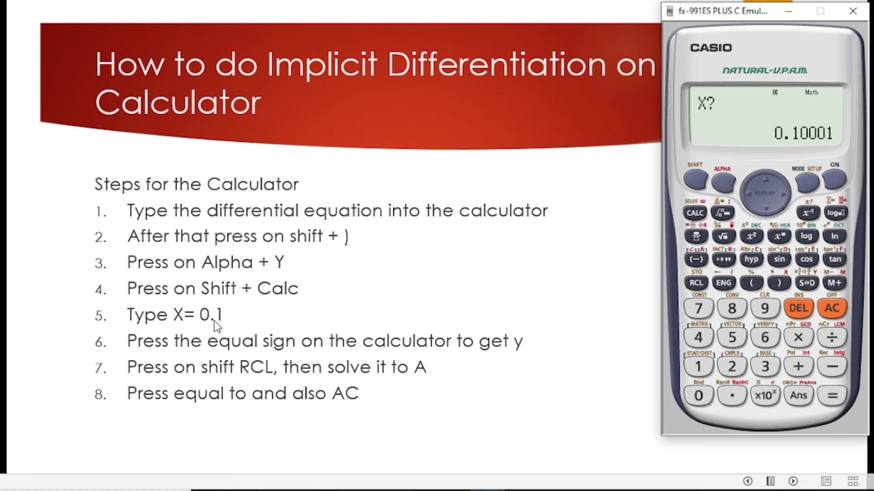
Enter X = 0.1 and solve, giving Y = 1.120404553
click(701, 397)
click(726, 397)
click(699, 364)
click(841, 398)
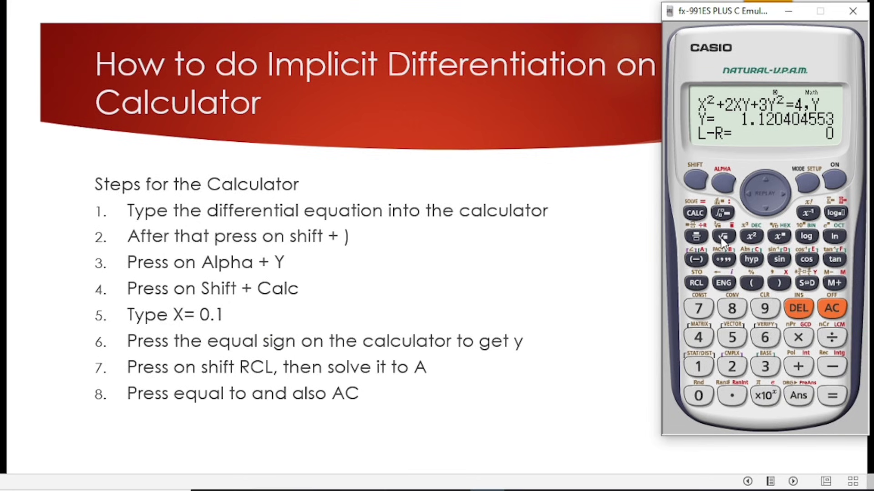
Store the result 1.120404553 in memory A and clear the display
click(690, 181)
click(695, 283)
click(697, 258)
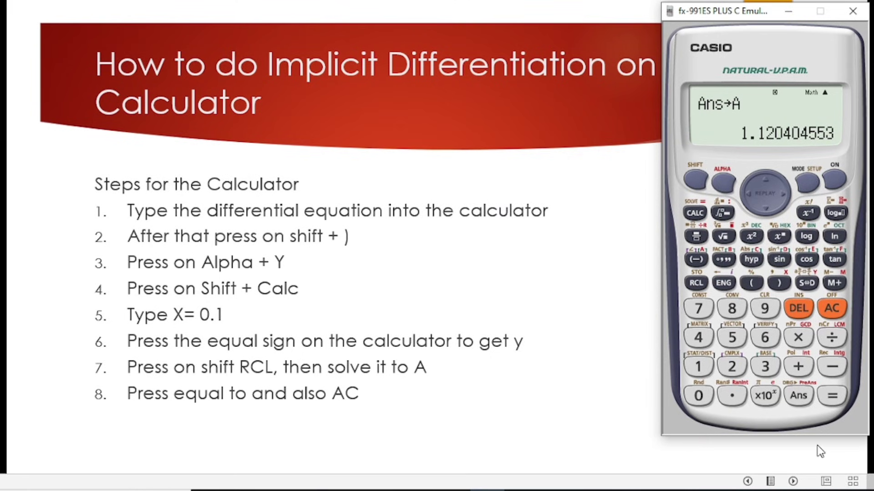
click(832, 308)
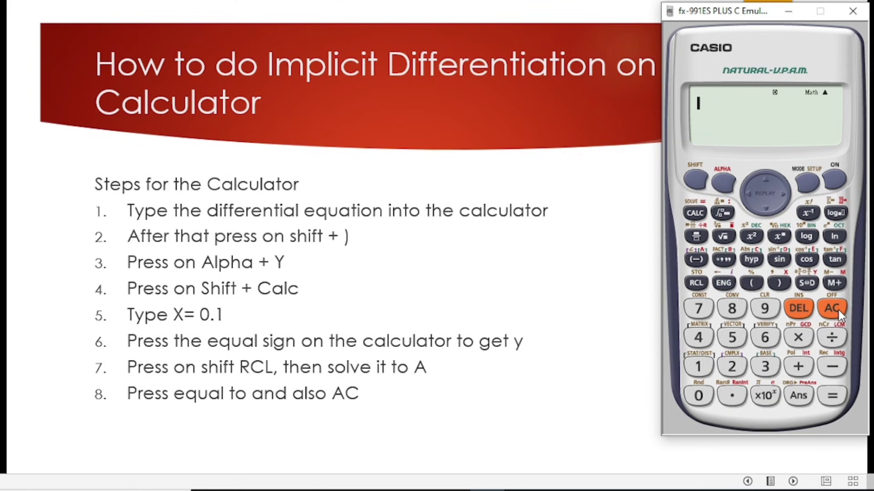
Advance to the slide with steps 9–15 and re-enter X²+2XY
click(560, 305)
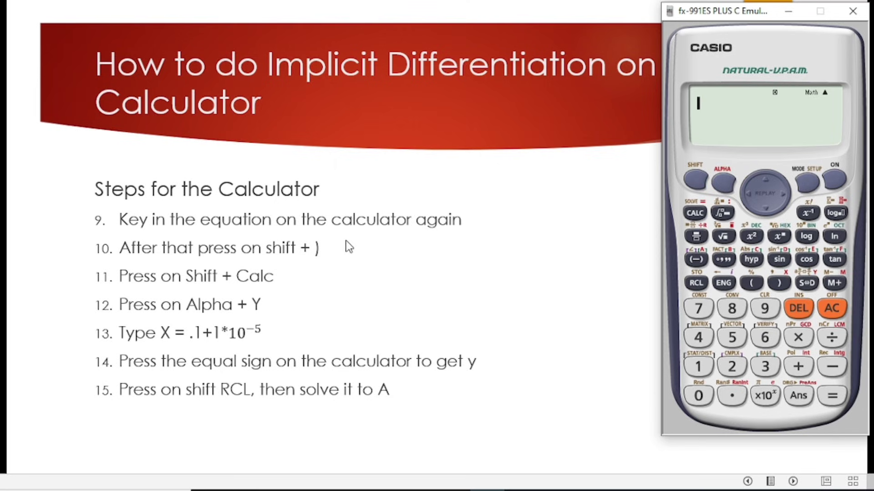
click(728, 184)
click(777, 280)
click(751, 236)
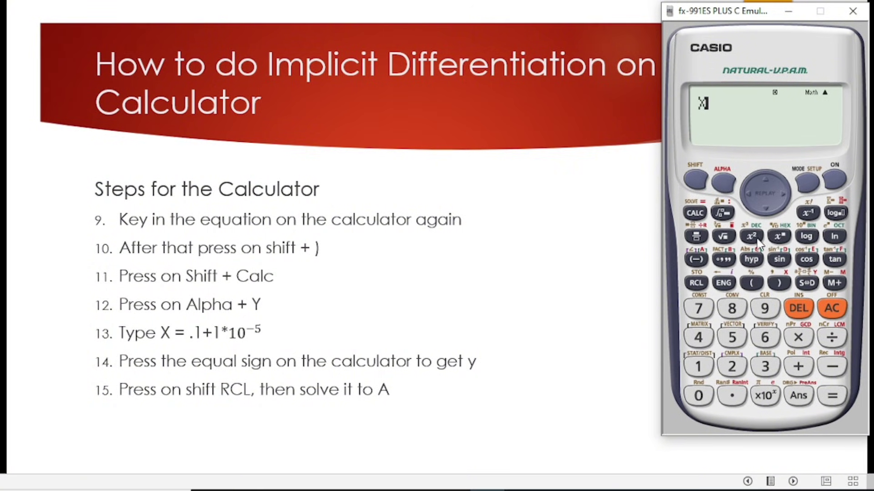
click(800, 368)
click(732, 367)
click(730, 187)
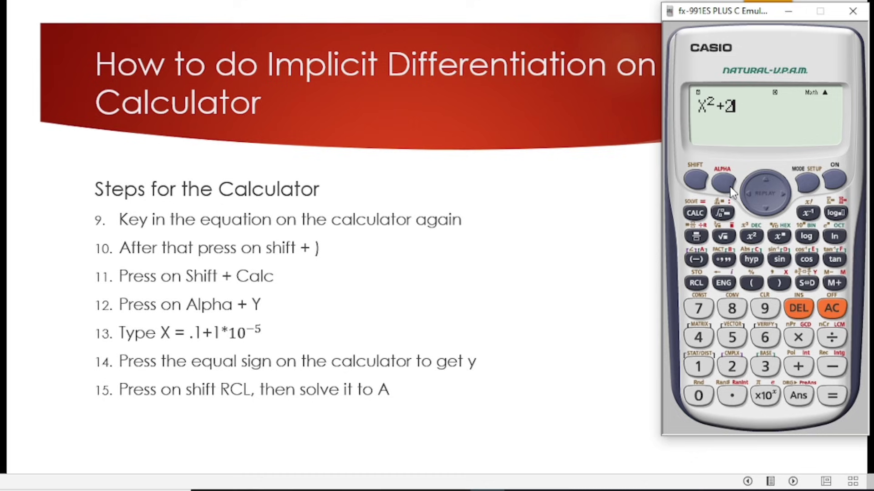
click(779, 282)
click(695, 181)
click(804, 284)
Complete the equation with +3Y²=4
click(798, 367)
click(764, 366)
click(723, 183)
click(803, 285)
click(761, 240)
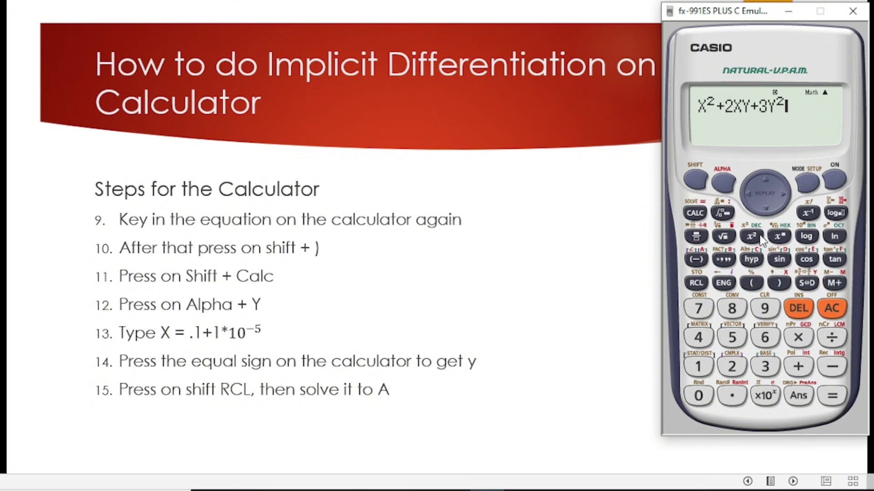
click(727, 184)
click(693, 212)
click(699, 338)
Append ',Y' so Y is the unknown, ready for SOLVE
click(695, 181)
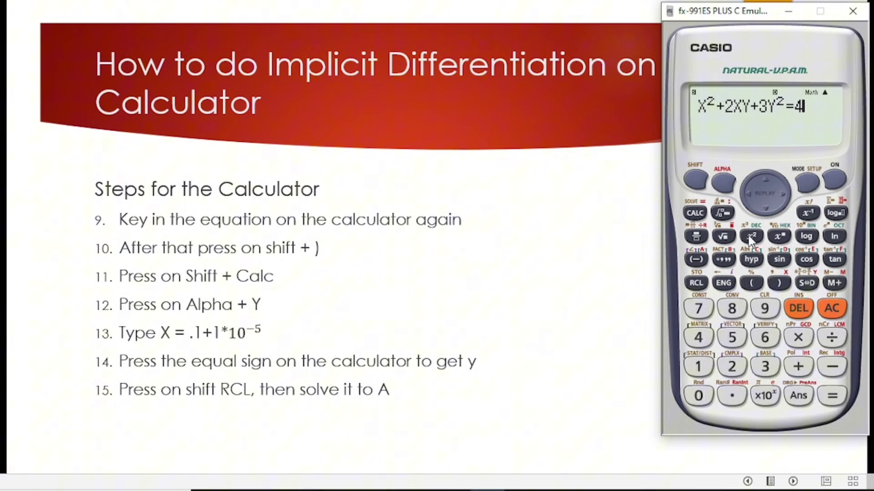
click(779, 283)
click(720, 185)
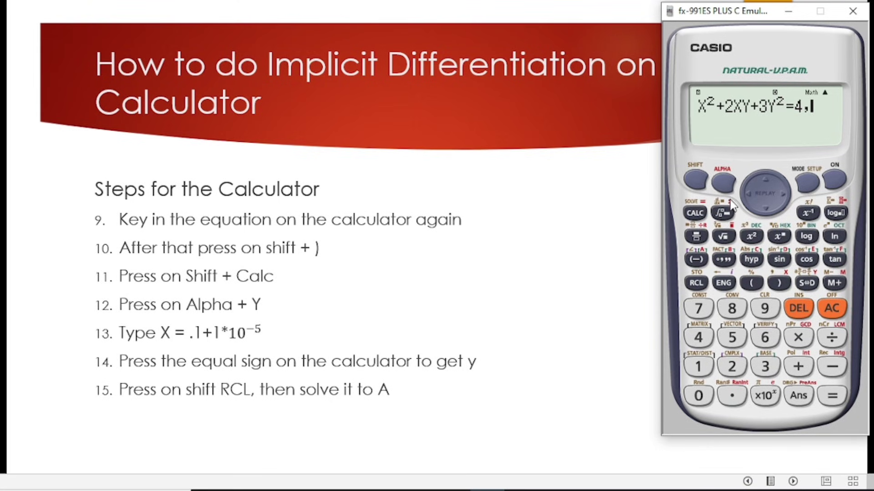
click(820, 282)
click(697, 181)
Start SOLVE and begin the X value as 0.1+1
click(695, 213)
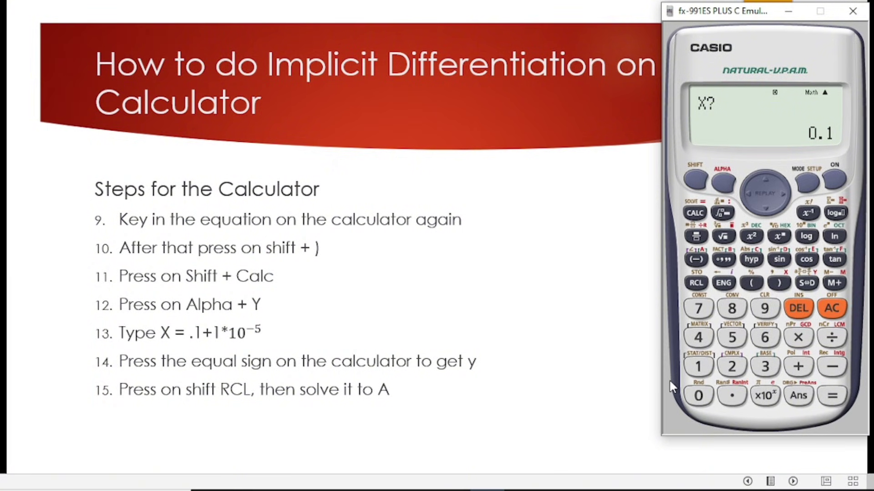
click(690, 396)
click(721, 397)
click(697, 365)
click(799, 374)
click(696, 369)
Try typing the step term as ×10^(−5) with a power key
click(797, 346)
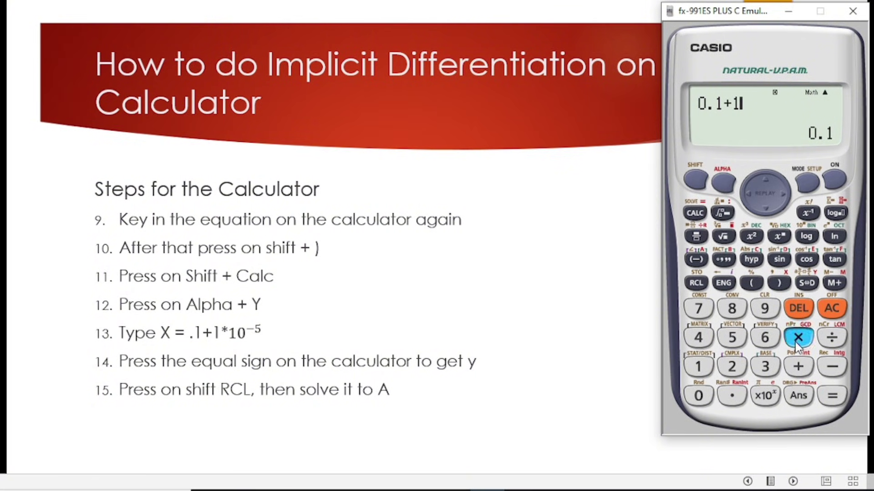
click(692, 369)
click(707, 396)
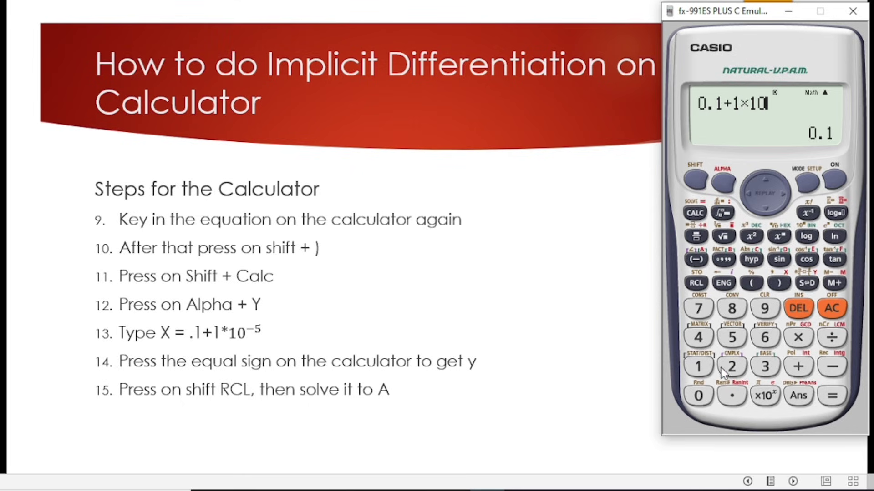
click(780, 237)
click(734, 337)
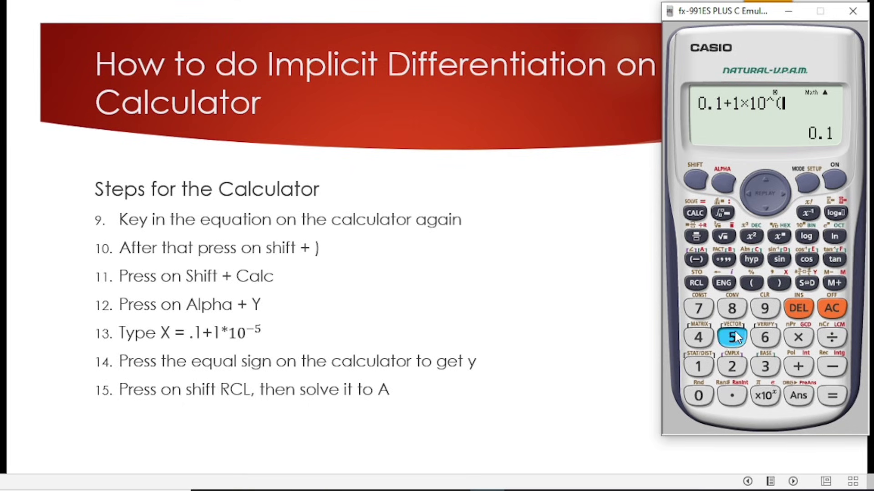
click(799, 308)
click(842, 375)
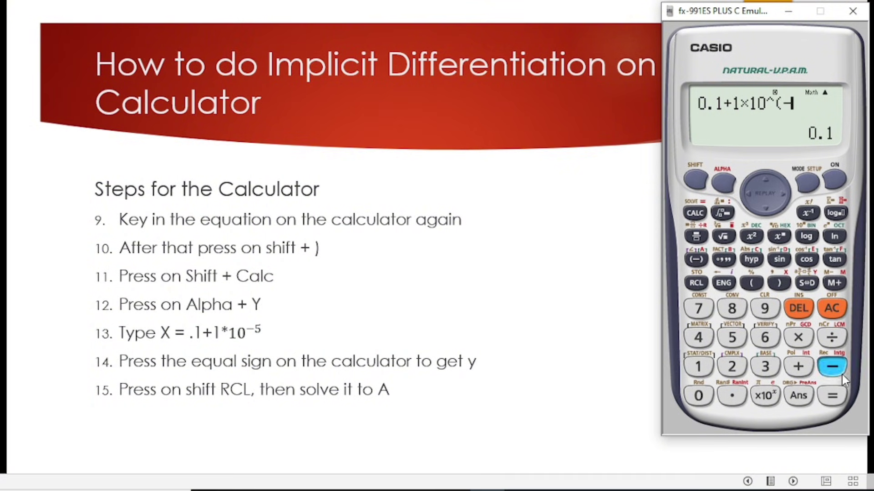
click(734, 336)
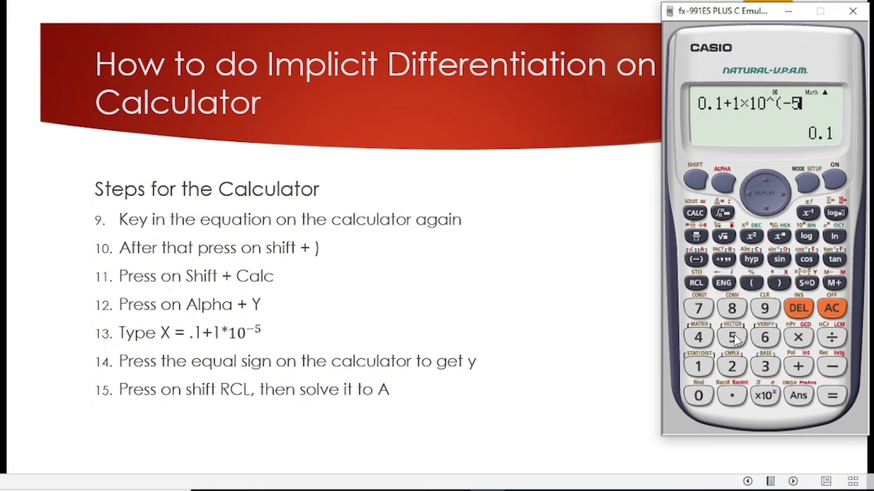
Delete the mistyped power term back to 0.1+1 and insert ×10ˣ instead
click(803, 310)
click(803, 309)
click(804, 310)
click(803, 309)
click(803, 309)
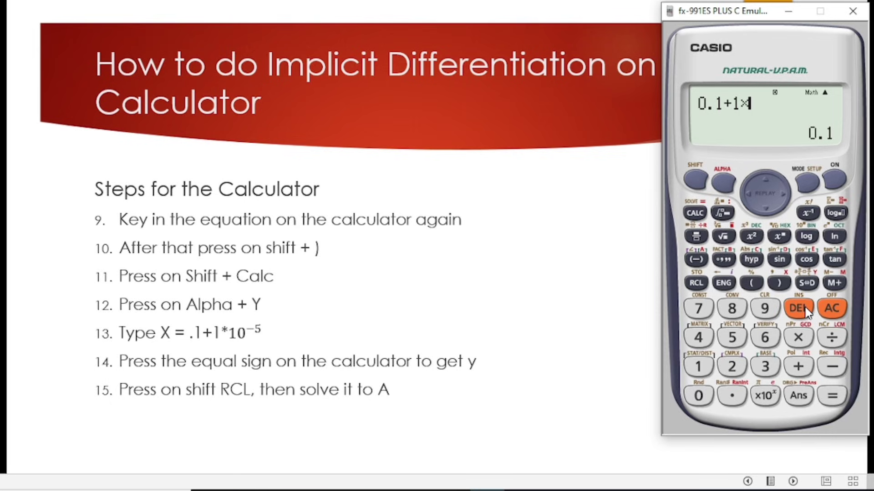
click(804, 310)
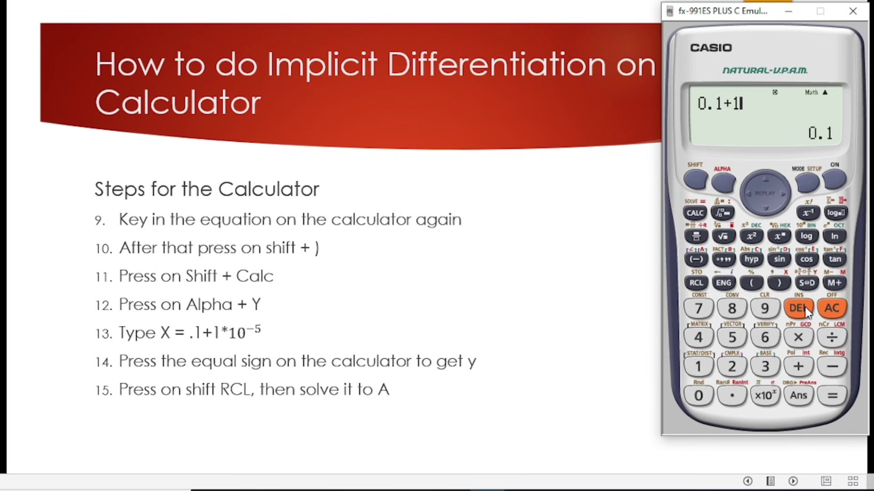
click(770, 398)
Set the exponent to −5 and solve with X = 0.1+1×10⁻⁵, giving Y = 1.120401027
click(838, 371)
click(799, 314)
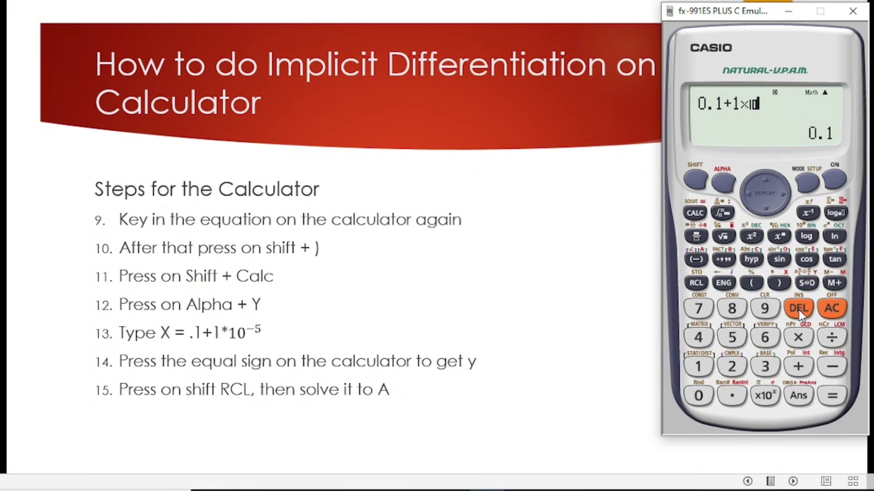
click(699, 259)
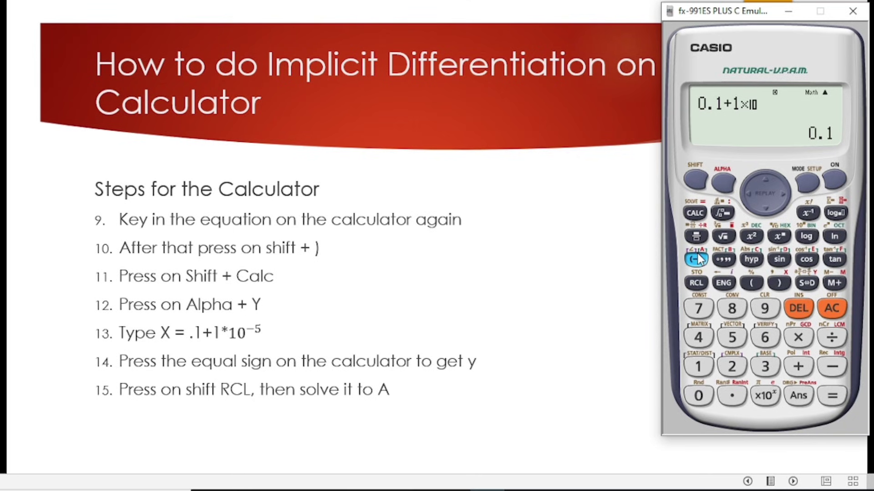
click(732, 339)
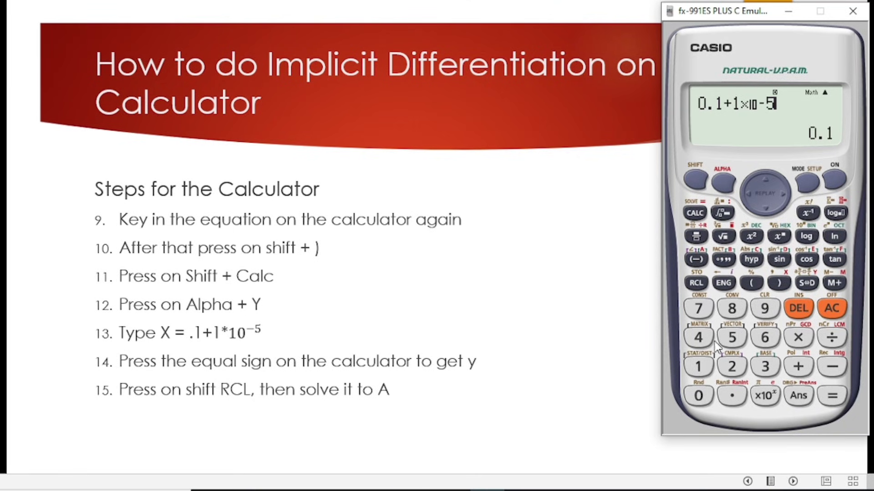
click(832, 397)
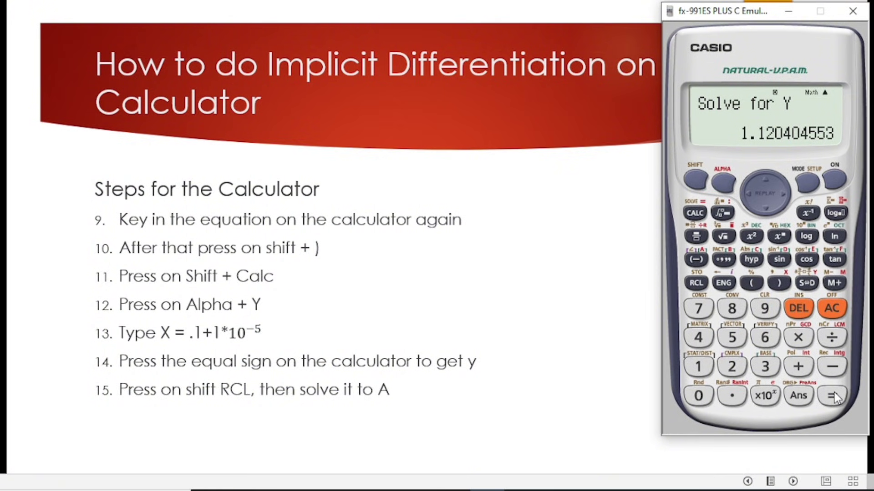
click(832, 397)
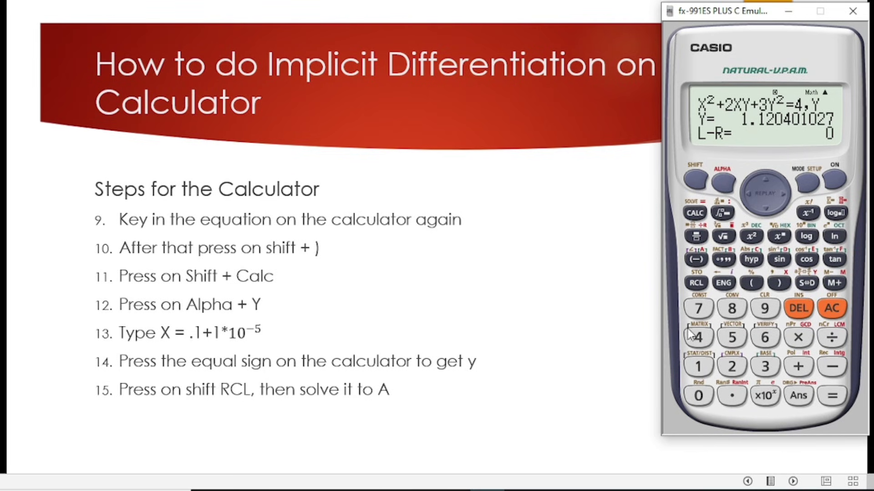
Store 1.120401027 in memory B and advance to the slide with steps 15–20
click(697, 182)
click(701, 281)
click(718, 262)
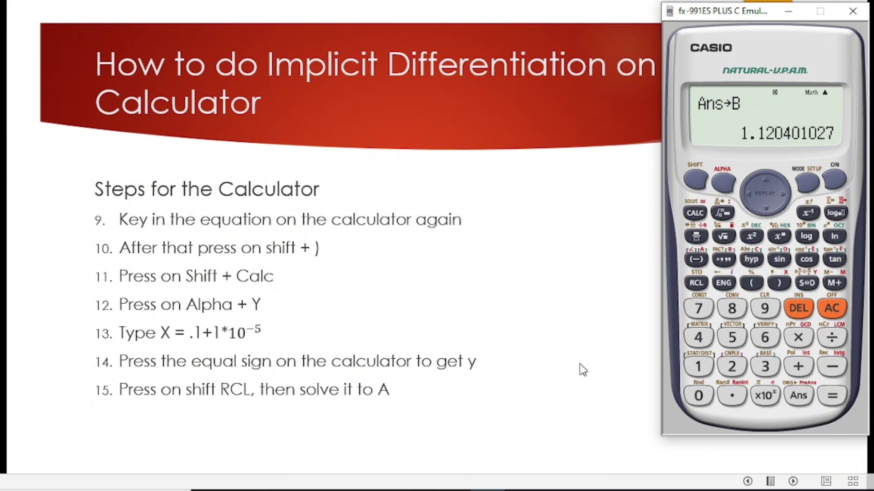
click(582, 389)
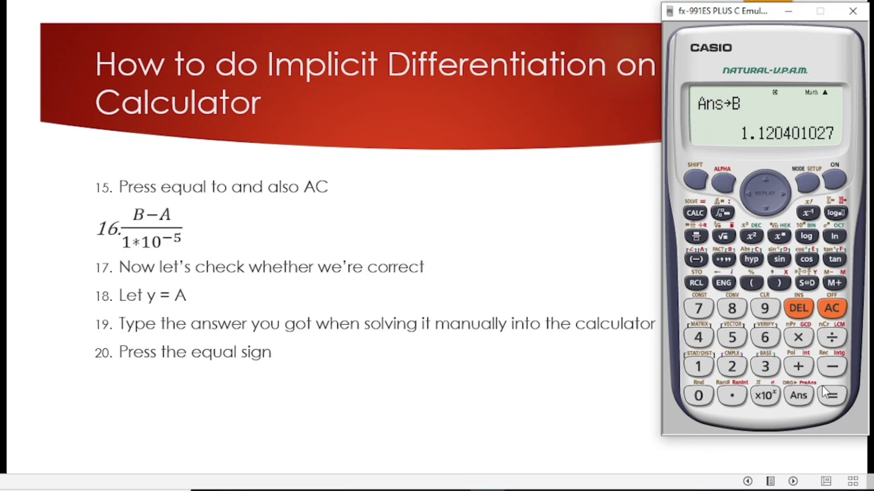
Clear the screen and start a fraction with B−A in the numerator
click(833, 397)
click(833, 310)
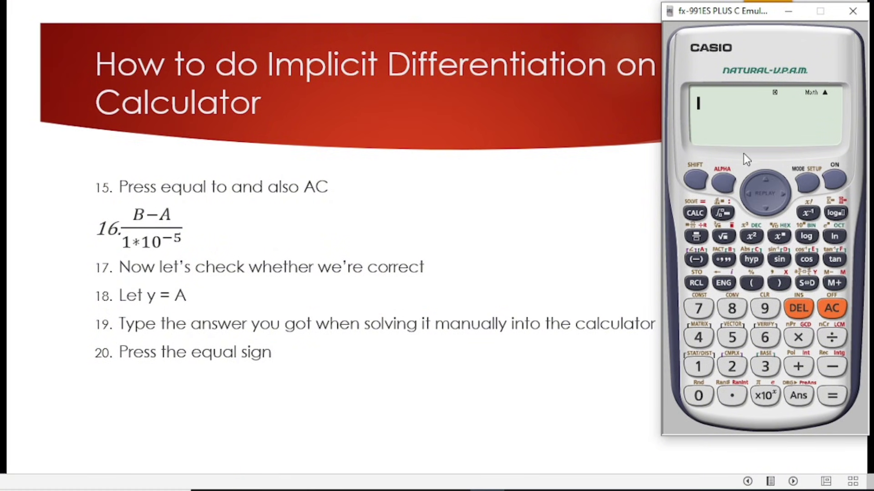
click(695, 237)
click(727, 192)
click(724, 260)
click(828, 366)
click(729, 185)
click(696, 259)
Enter 1×10⁻⁵ as the denominator and evaluate, giving −0.352595365
click(695, 367)
click(763, 397)
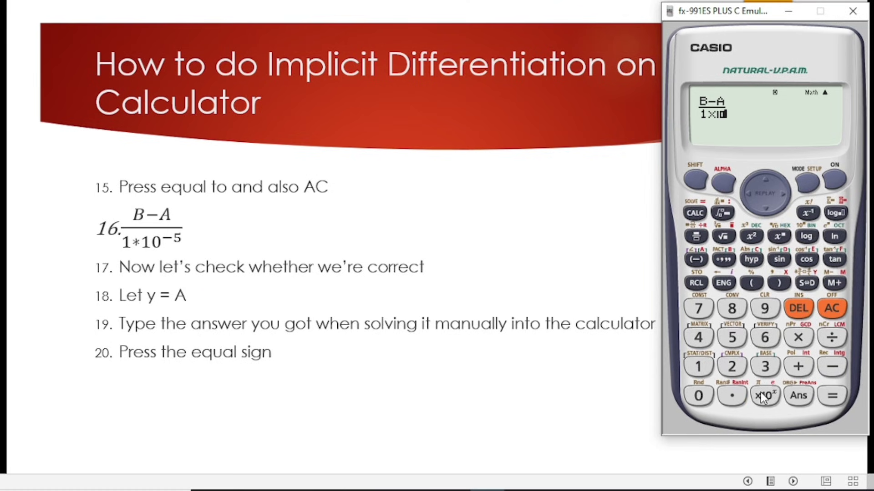
click(691, 259)
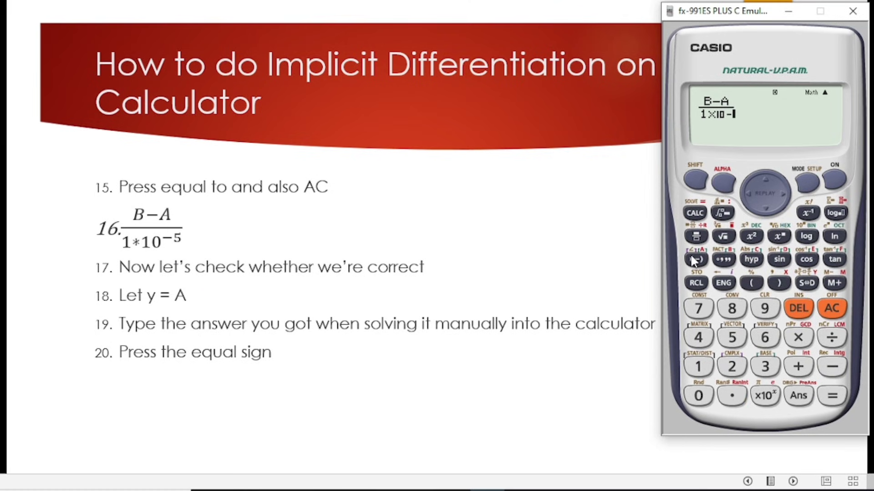
click(742, 339)
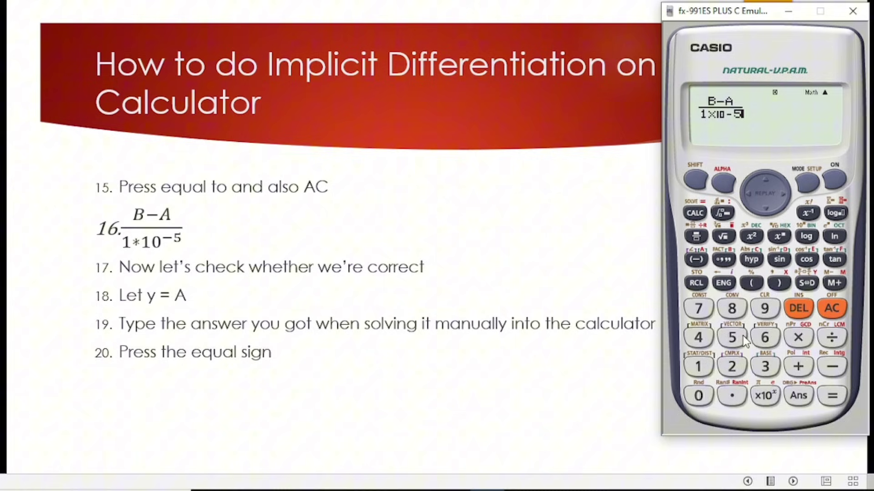
click(839, 396)
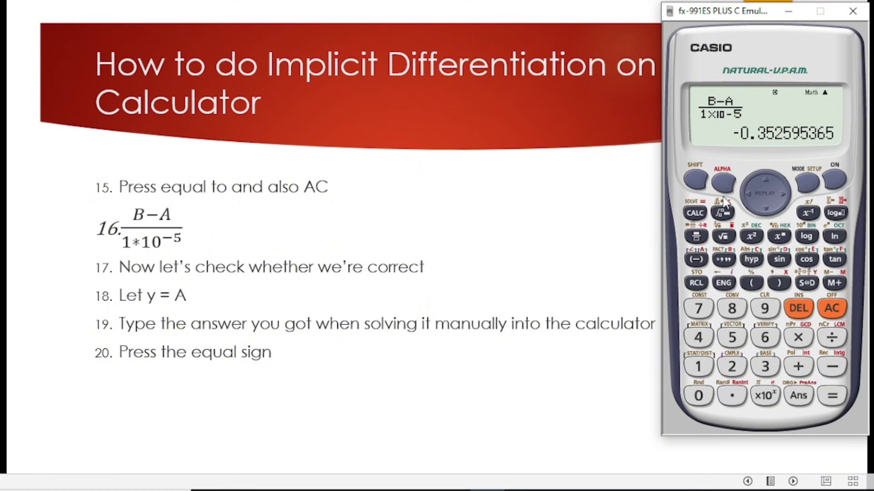
Store the estimate −0.352595365 in memory C with SHIFT STO
click(699, 181)
click(696, 284)
click(752, 261)
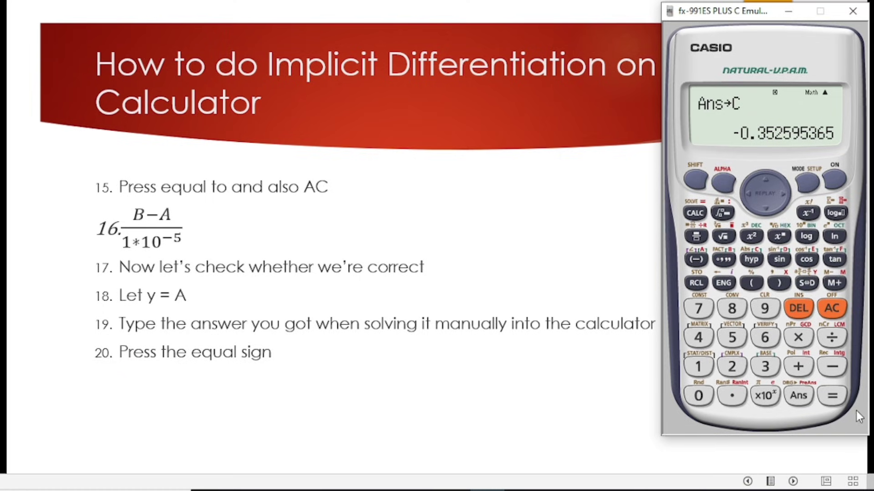